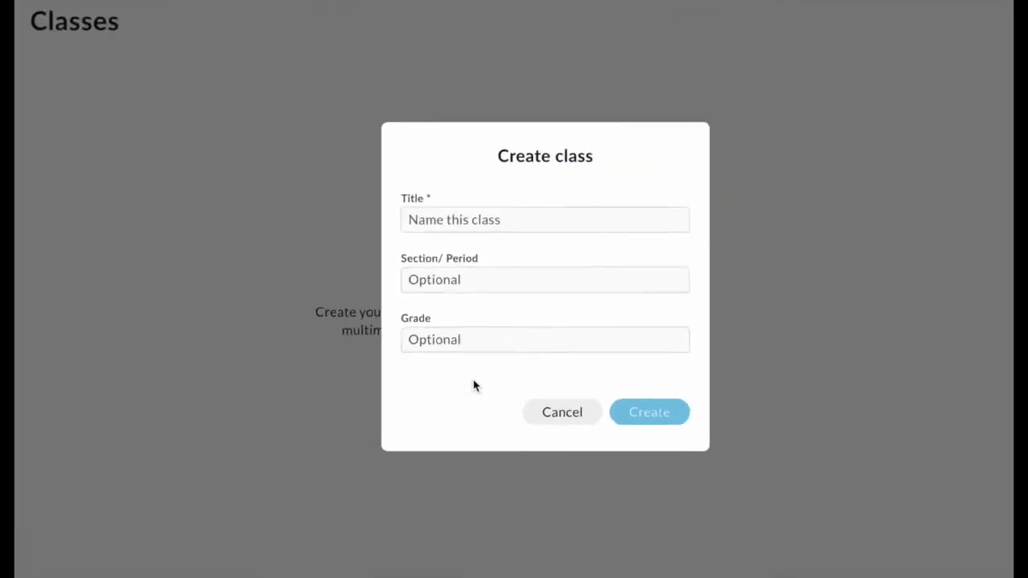
# Step: Create a new class titled 'Test Class' using the title suggestion
pyautogui.click(464, 214)
pyautogui.click(513, 296)
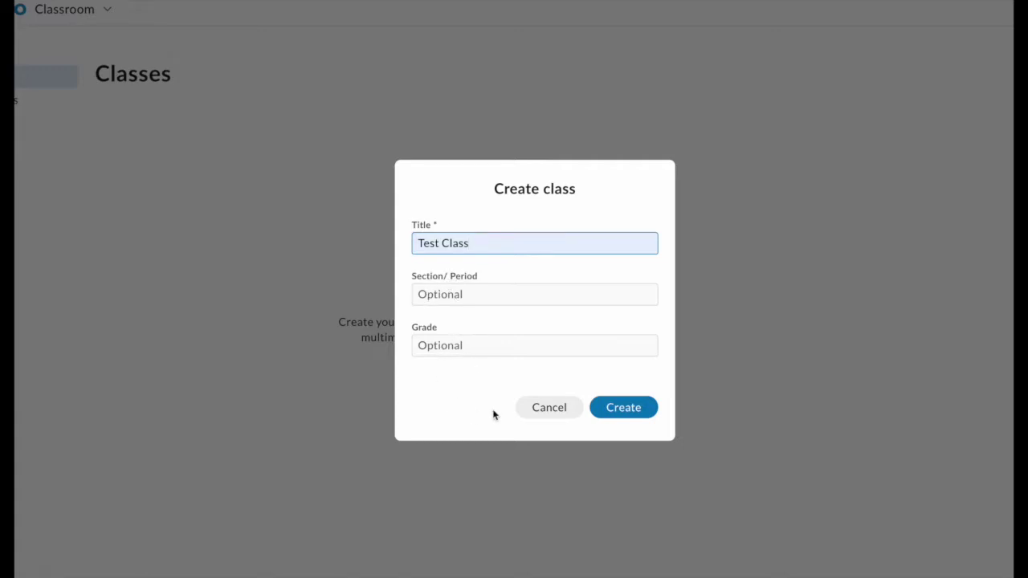
pyautogui.click(607, 411)
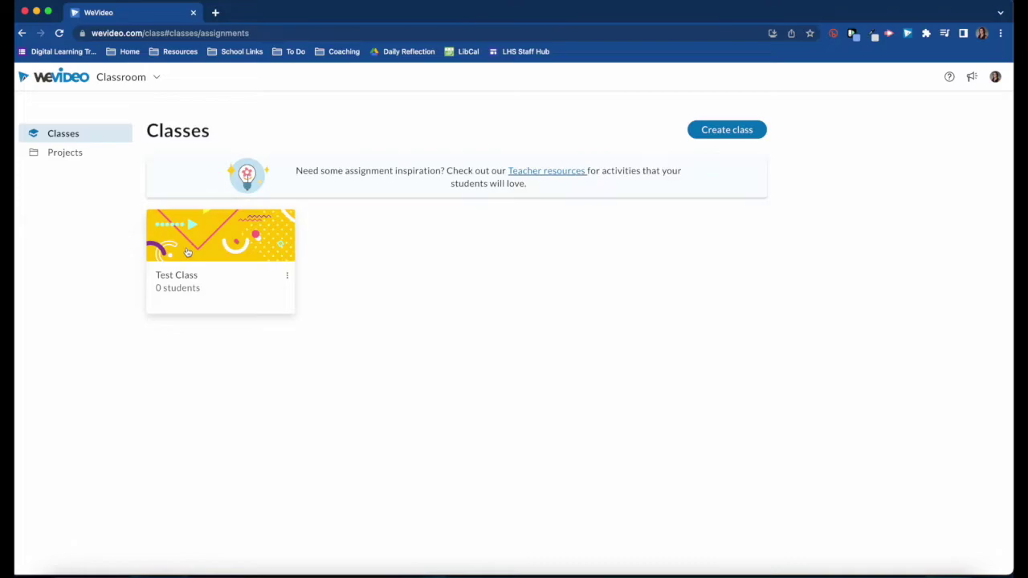
# Step: Import the two students of the Google Classroom class 'Test Class' into Test Class's People
pyautogui.click(214, 245)
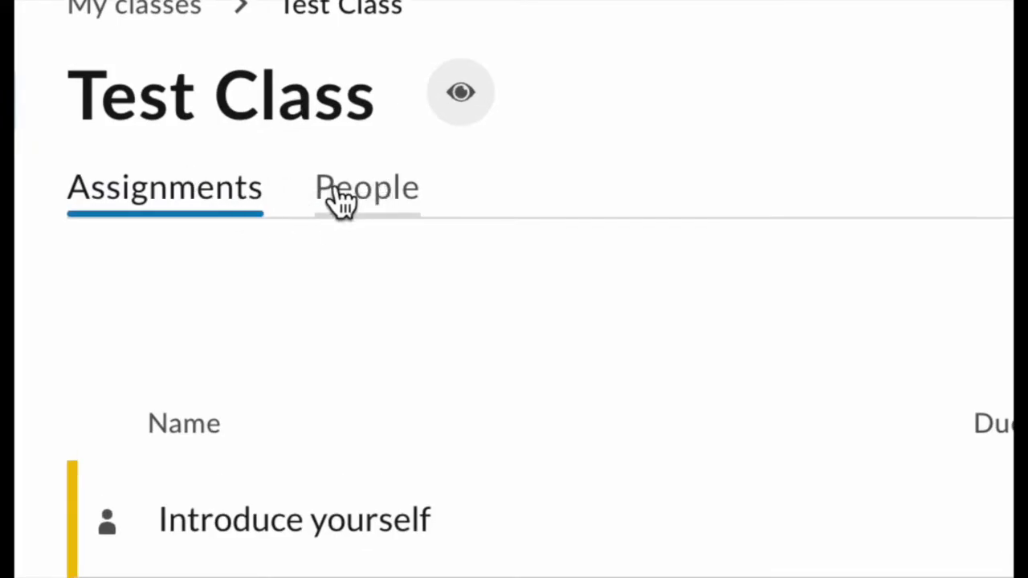
pyautogui.click(365, 215)
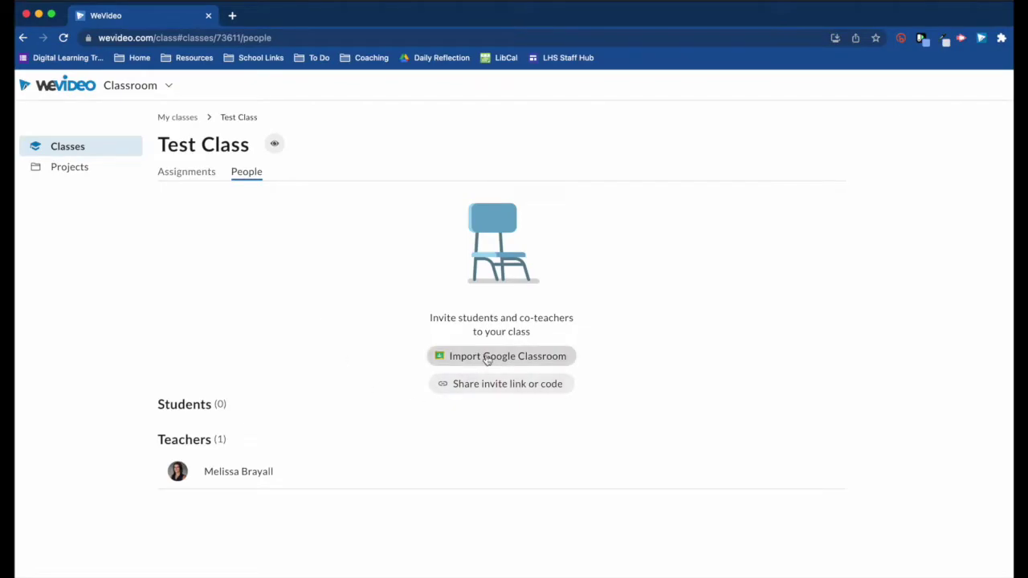
pyautogui.click(487, 358)
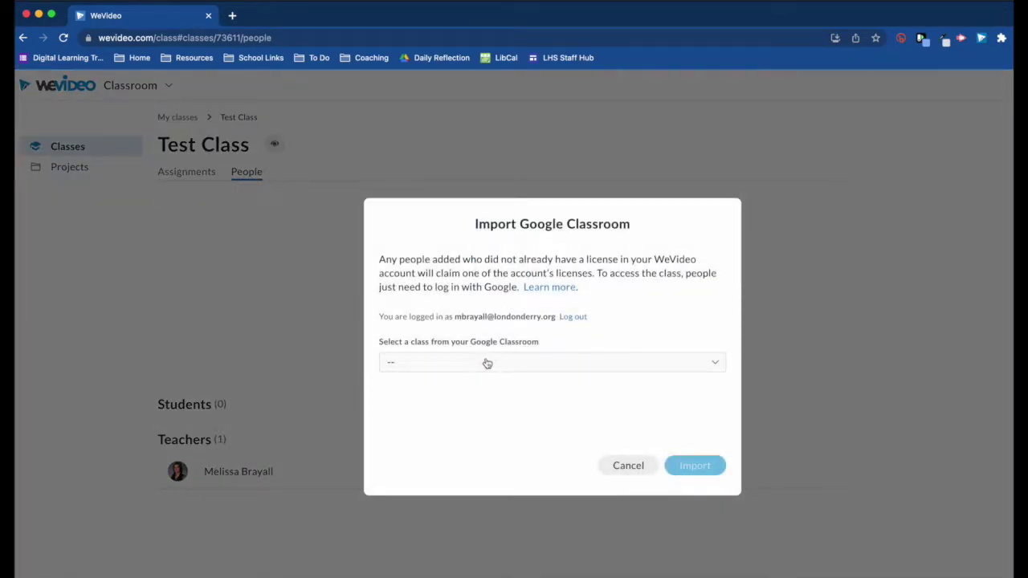
pyautogui.click(487, 363)
pyautogui.click(445, 433)
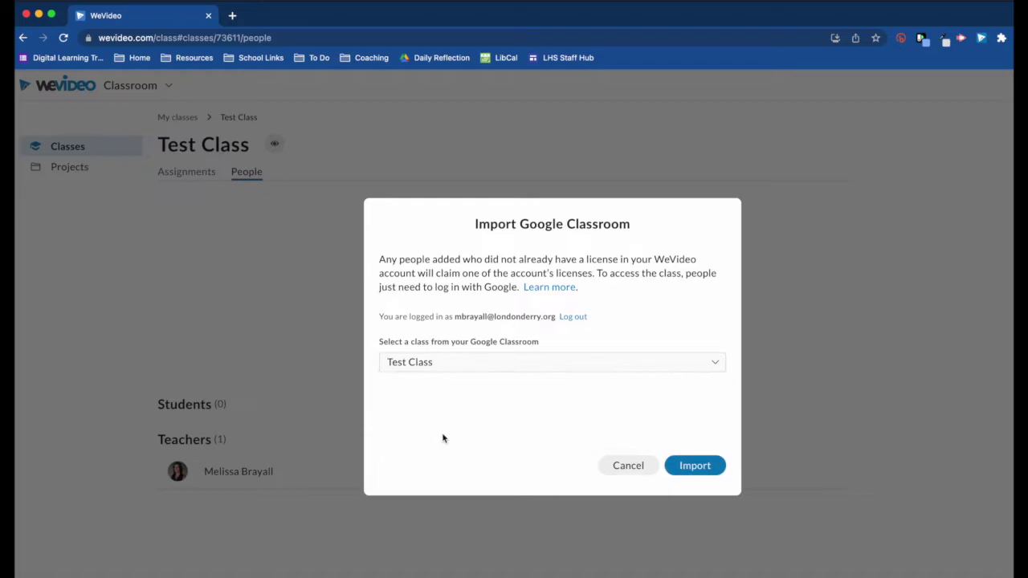
pyautogui.click(709, 474)
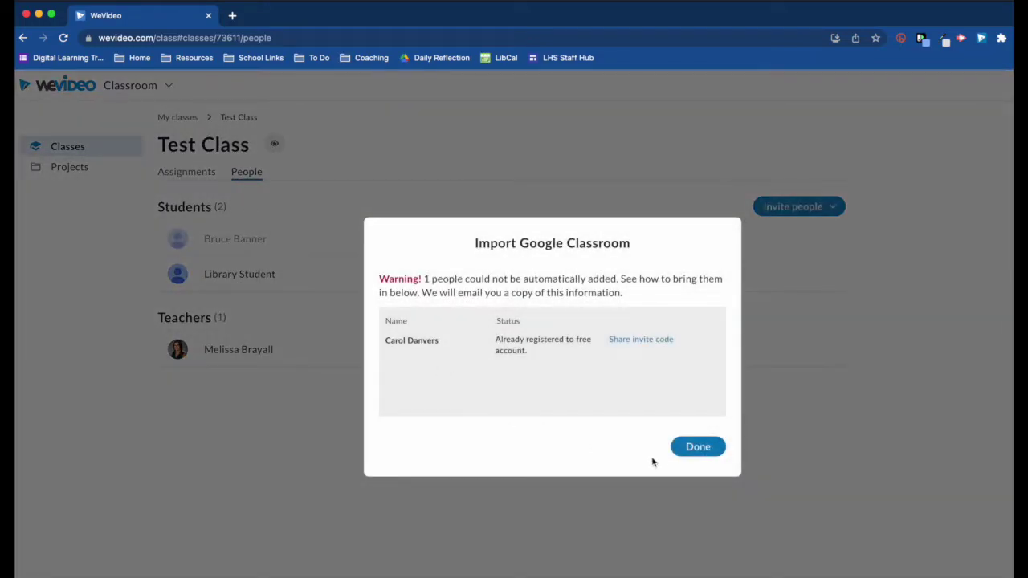
pyautogui.click(696, 449)
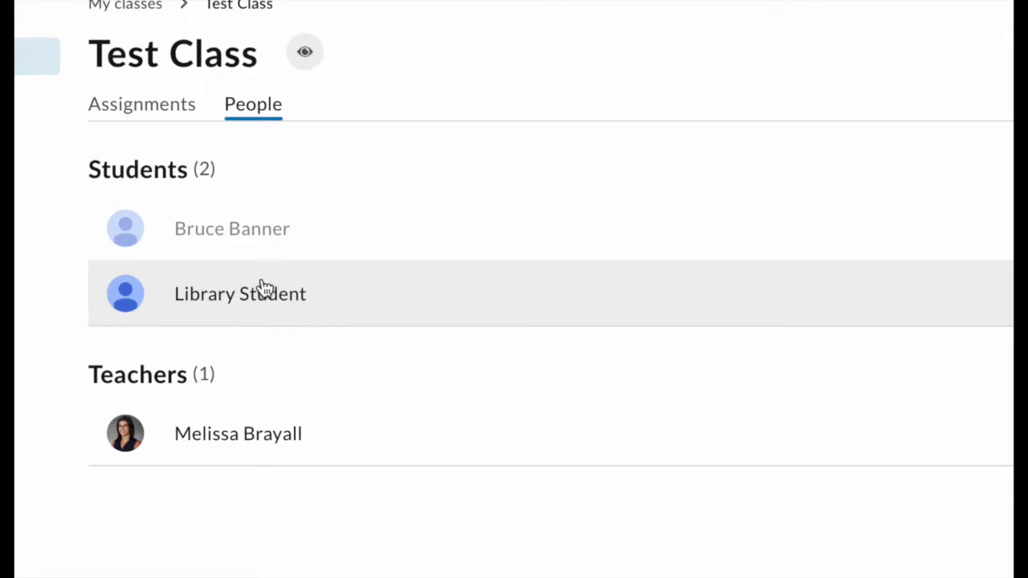
pyautogui.moveTo(252, 252)
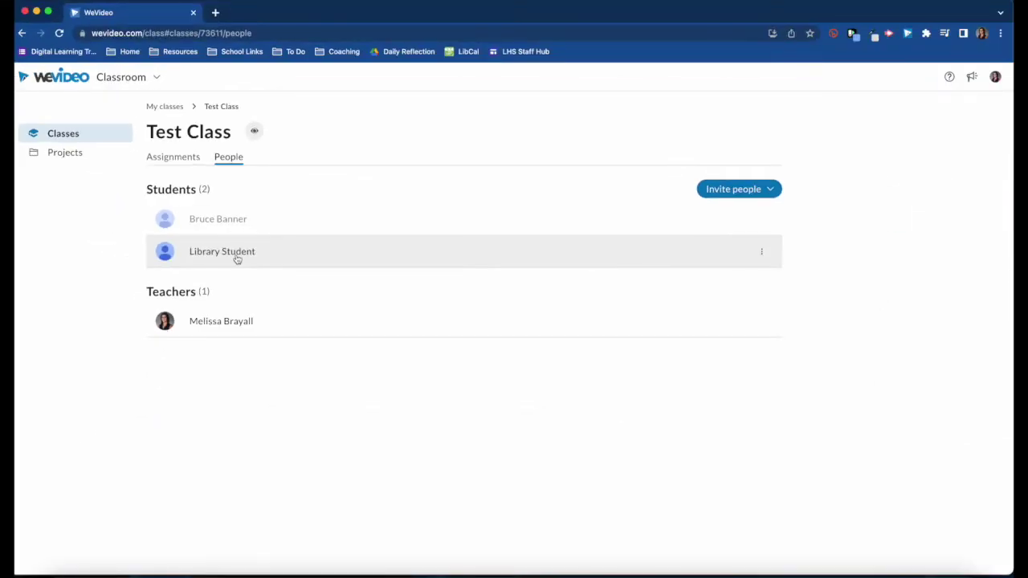
# Step: Return to the Assignments list and dismiss the Introduce yourself draft's options without changes
pyautogui.click(175, 158)
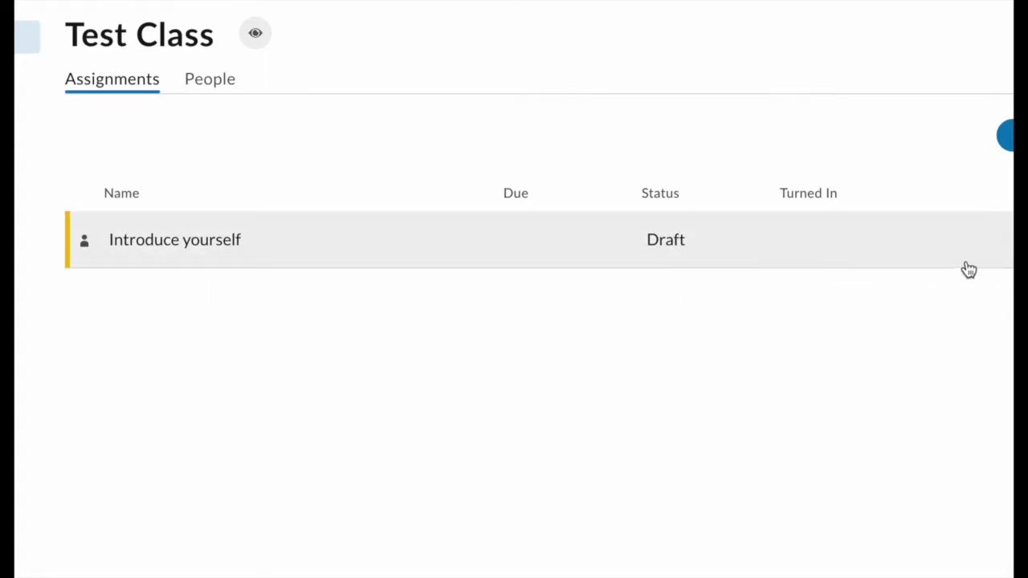
pyautogui.click(856, 240)
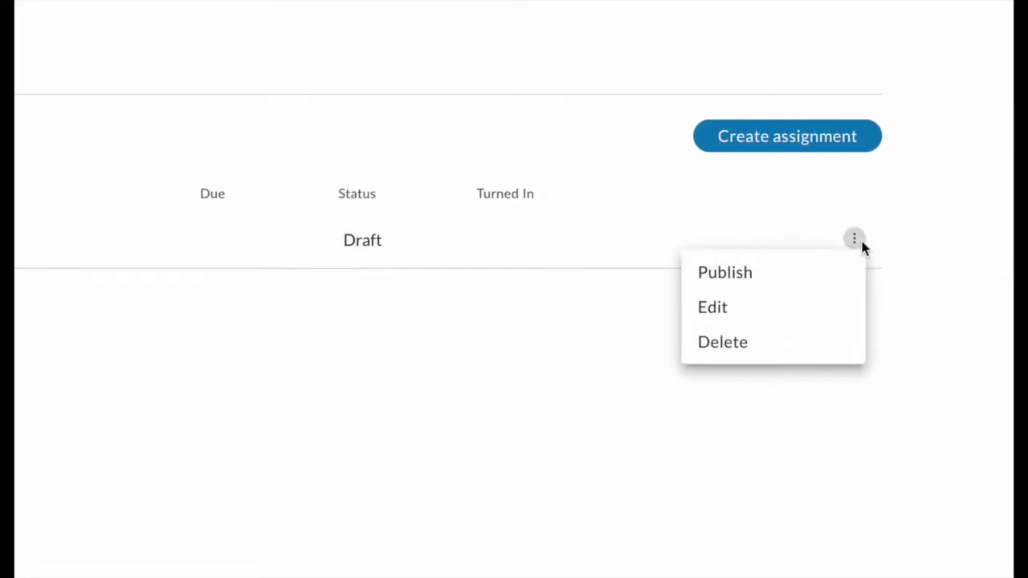
pyautogui.click(741, 275)
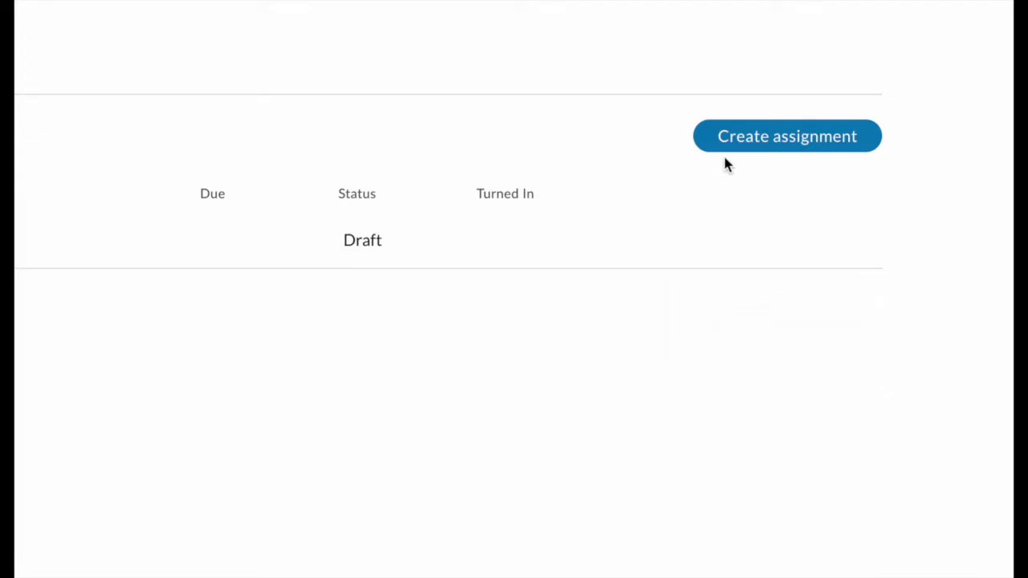
# Step: Start assignment 'Practice Project' with description 'Test project', due October 6
pyautogui.click(787, 135)
pyautogui.click(254, 226)
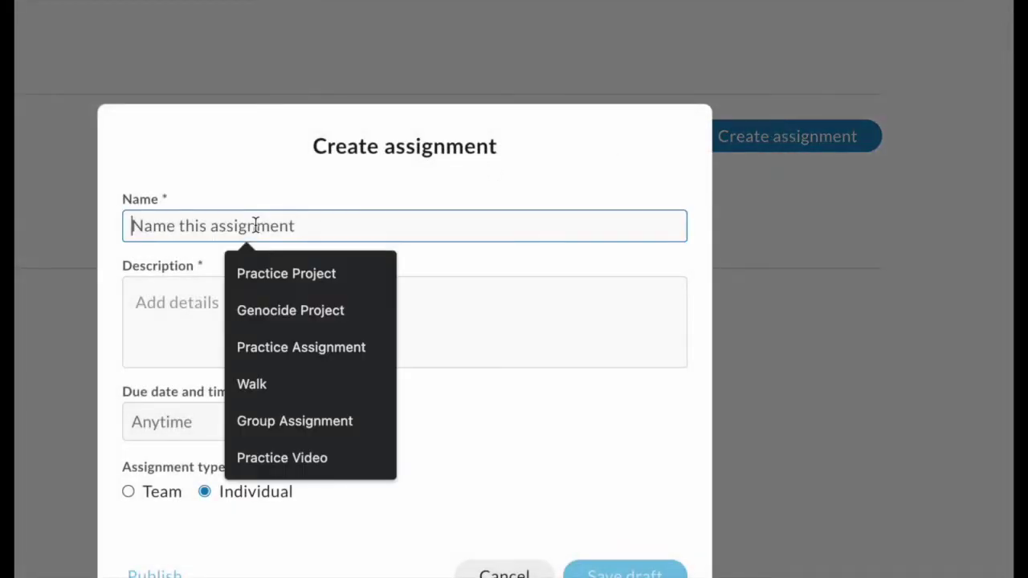
pyautogui.click(278, 274)
pyautogui.click(216, 302)
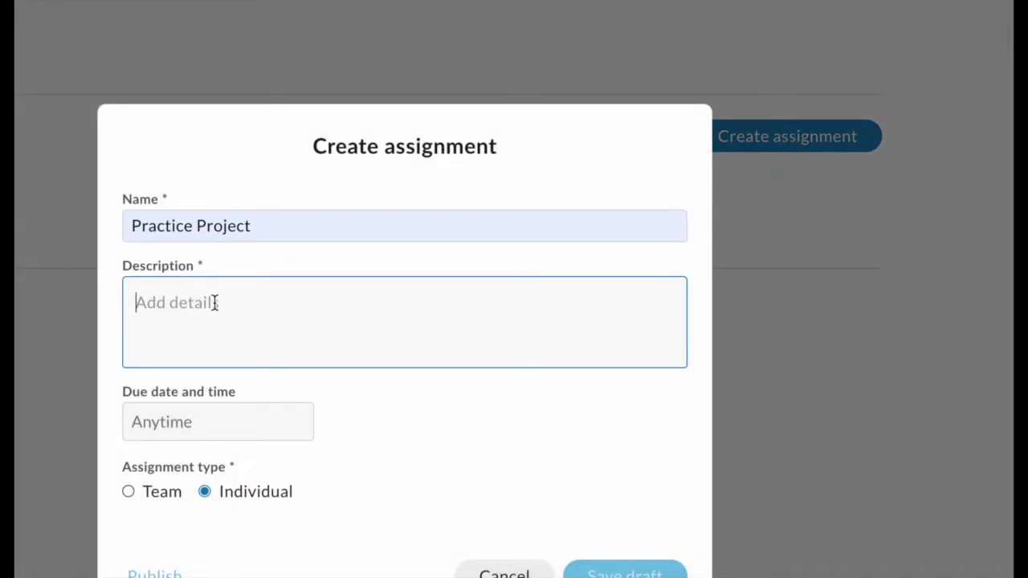
pyautogui.write('Test project')
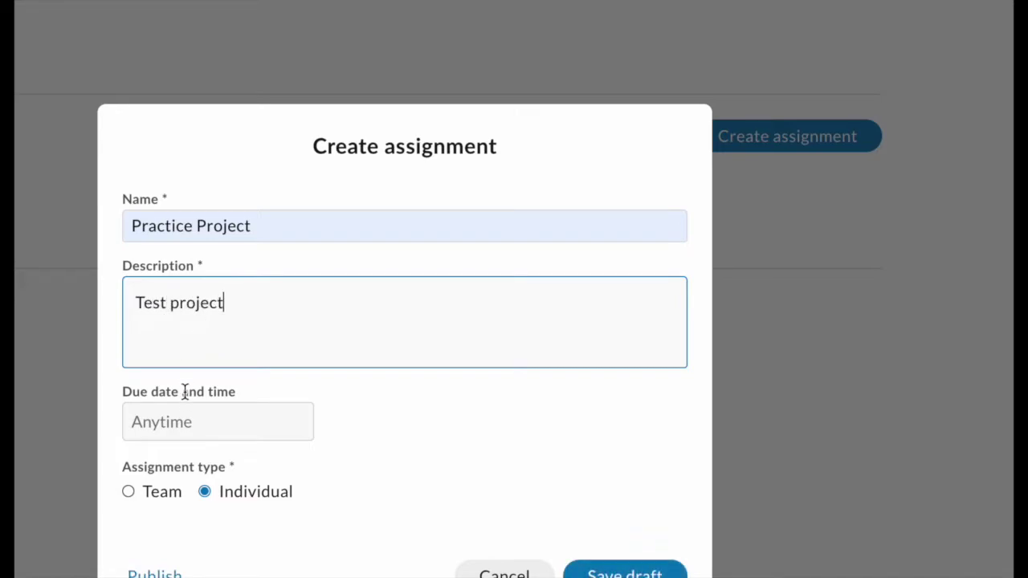
pyautogui.click(178, 419)
pyautogui.click(279, 571)
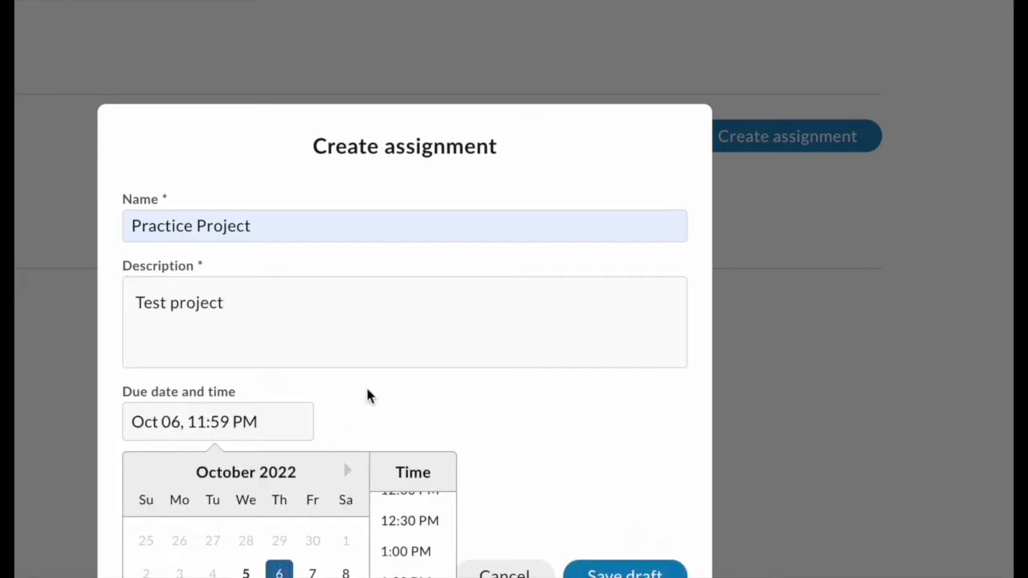
pyautogui.click(367, 395)
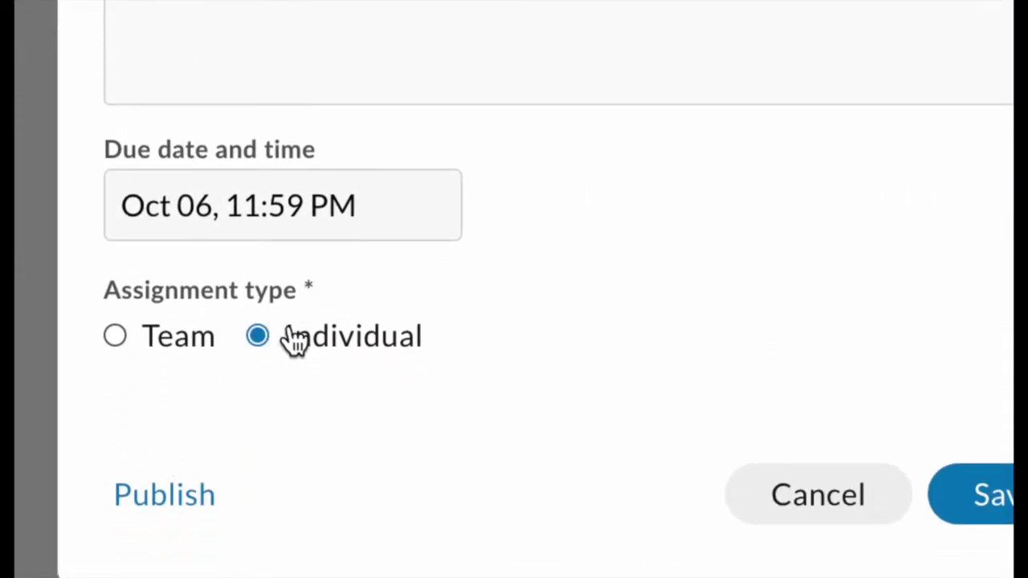
# Step: Make Practice Project a team assignment with 3 teams and publish it
pyautogui.click(115, 336)
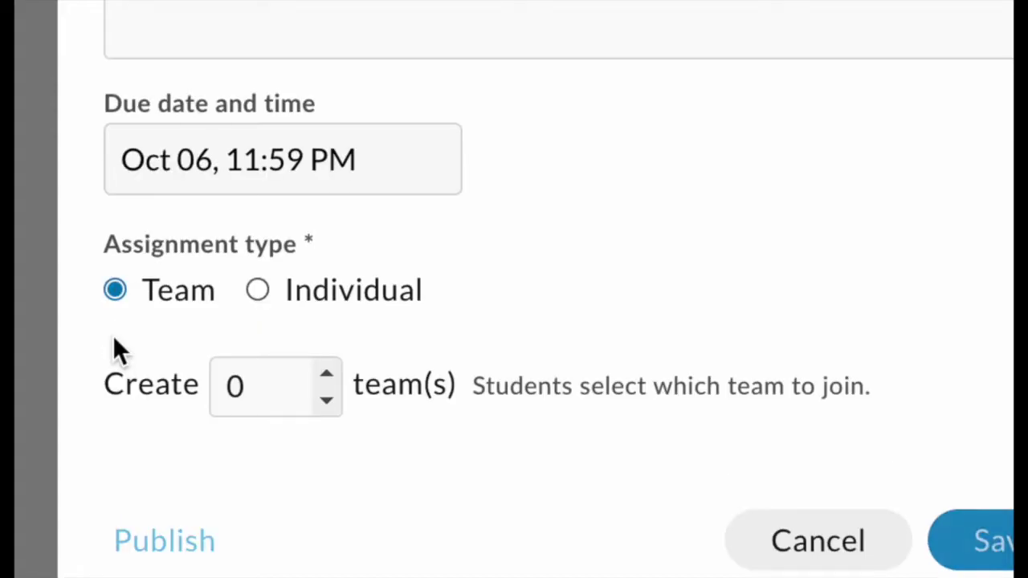
pyautogui.click(324, 374)
pyautogui.click(324, 374)
pyautogui.click(324, 374)
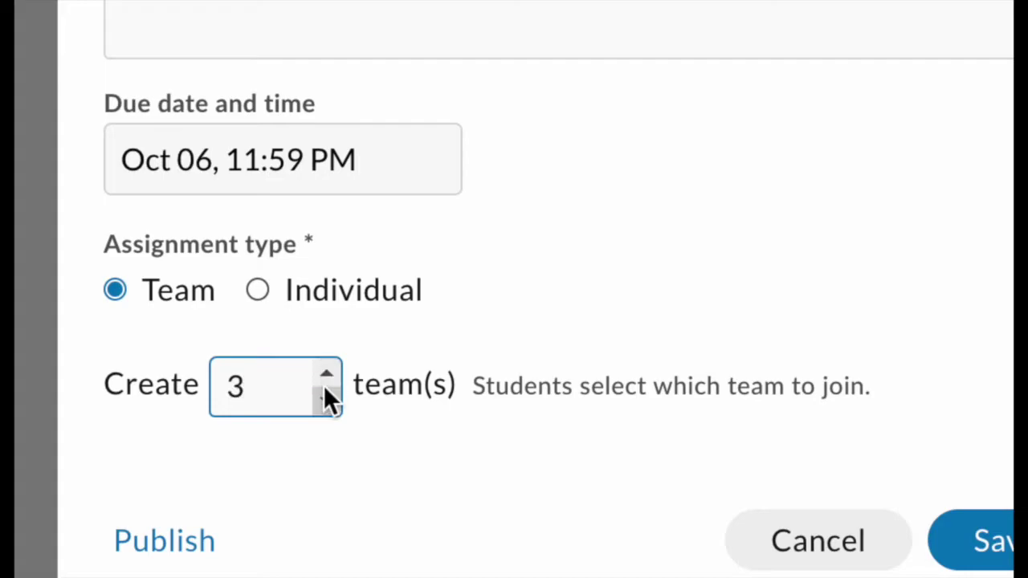
pyautogui.moveTo(478, 386)
pyautogui.mouseDown()
pyautogui.moveTo(851, 367)
pyautogui.moveTo(476, 384)
pyautogui.mouseUp()
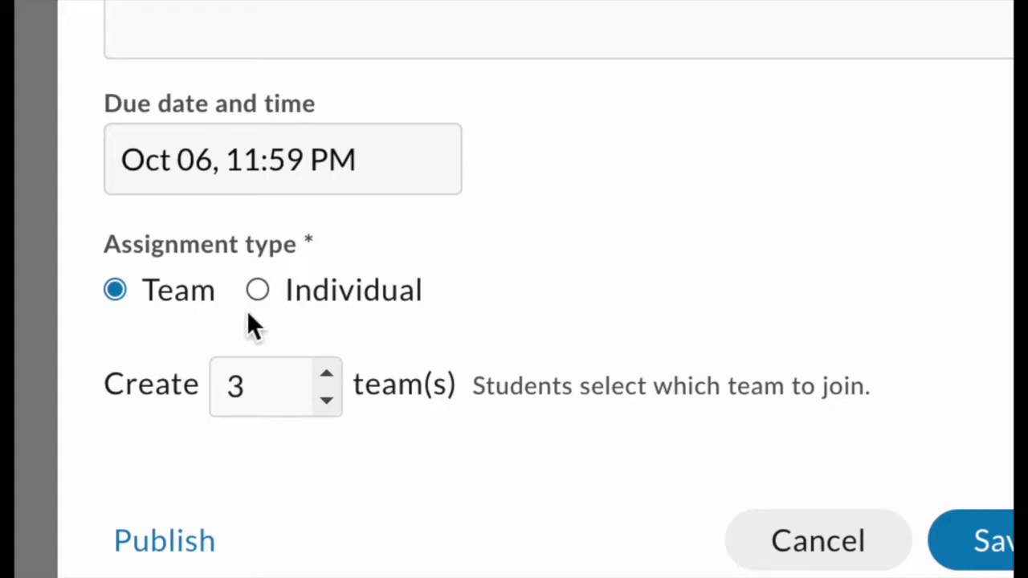
pyautogui.click(258, 290)
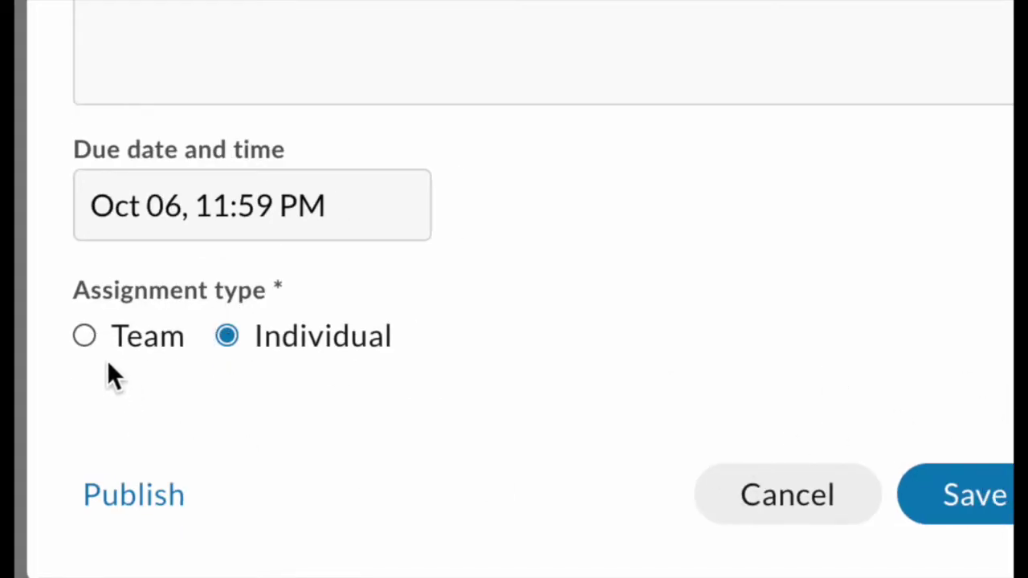
pyautogui.click(112, 337)
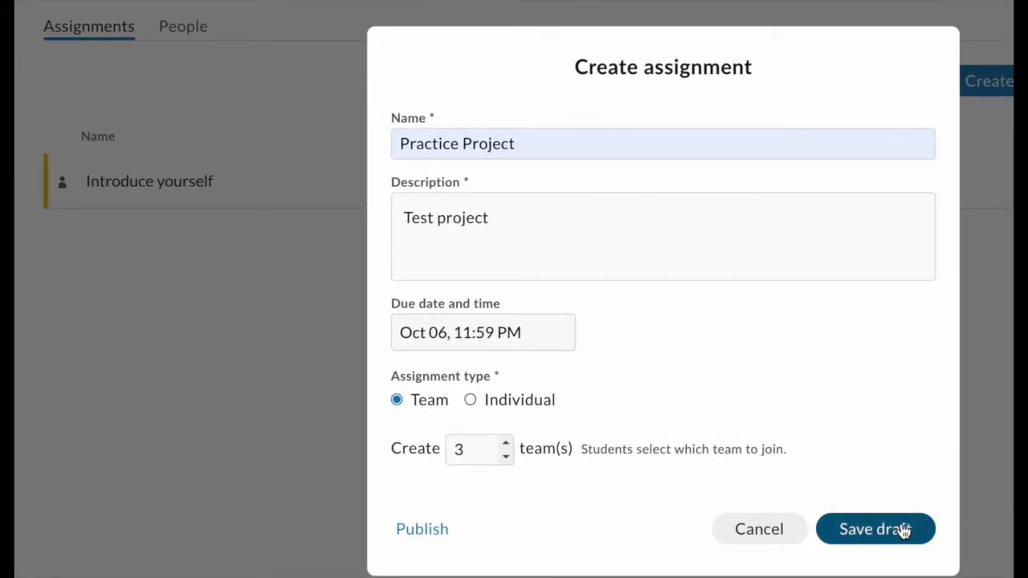
pyautogui.click(416, 531)
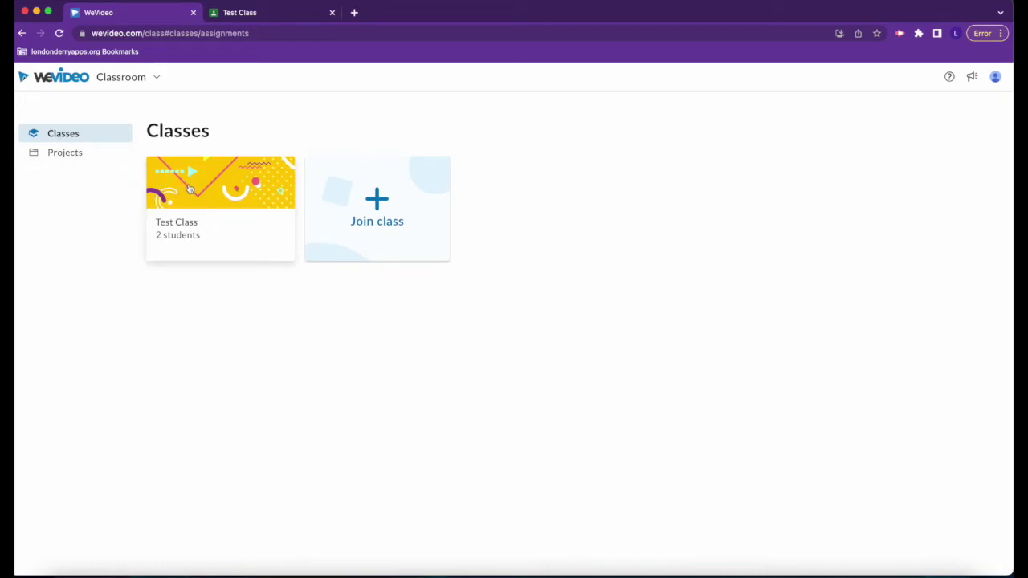
# Step: Open Test Class, jump into Practice Project, and join Team 1
pyautogui.click(189, 188)
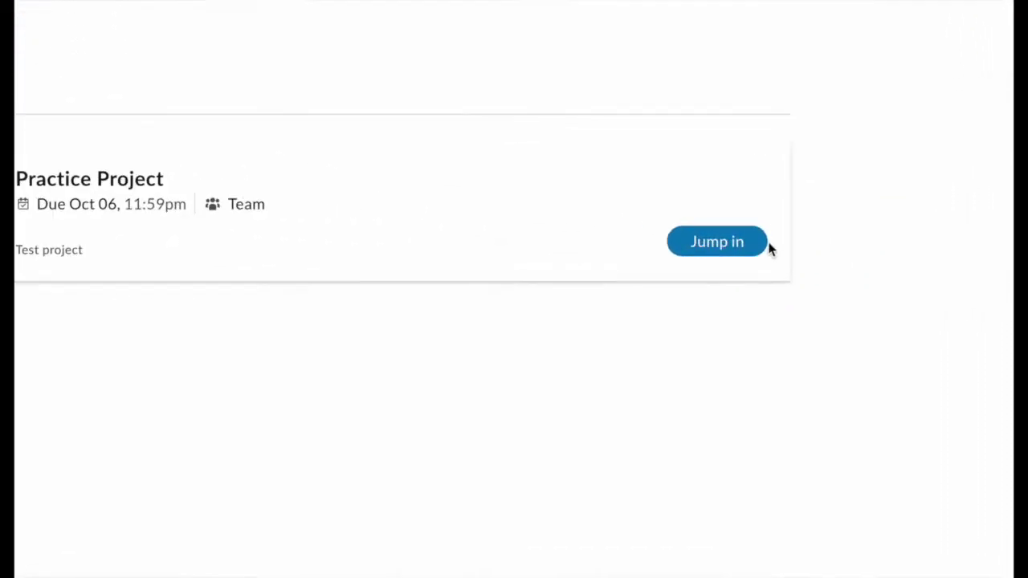
pyautogui.click(698, 251)
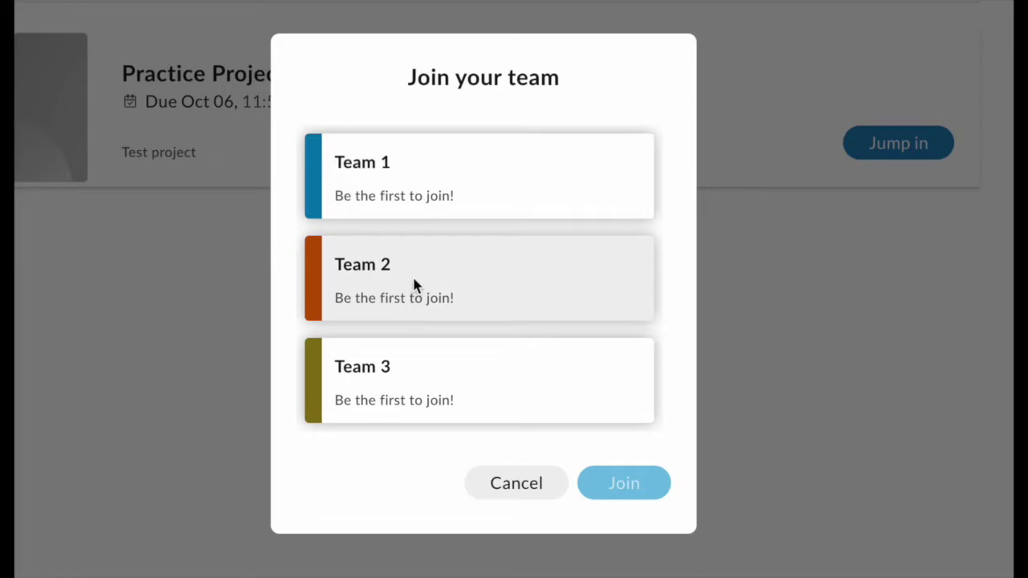
pyautogui.click(415, 196)
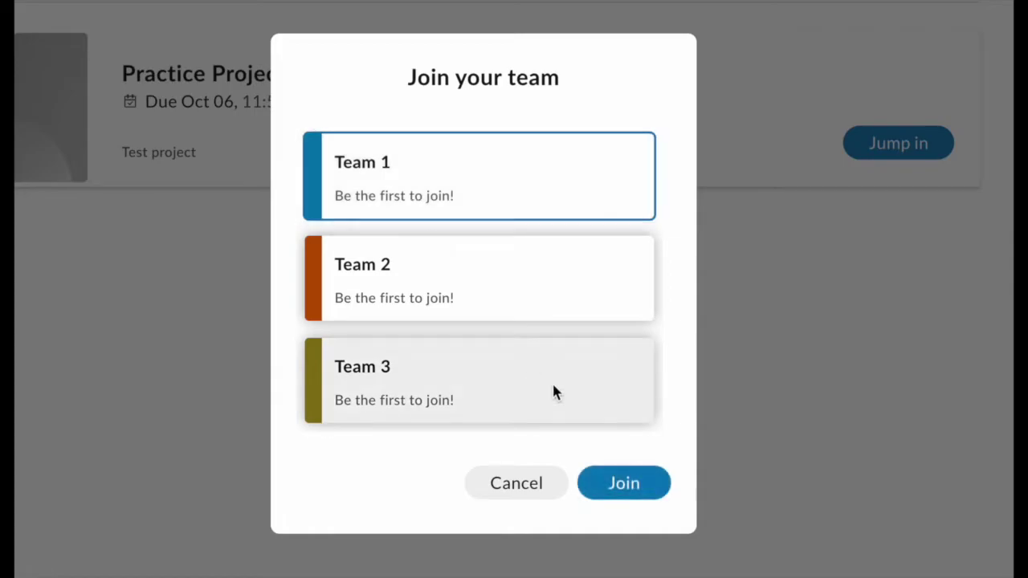
pyautogui.click(612, 482)
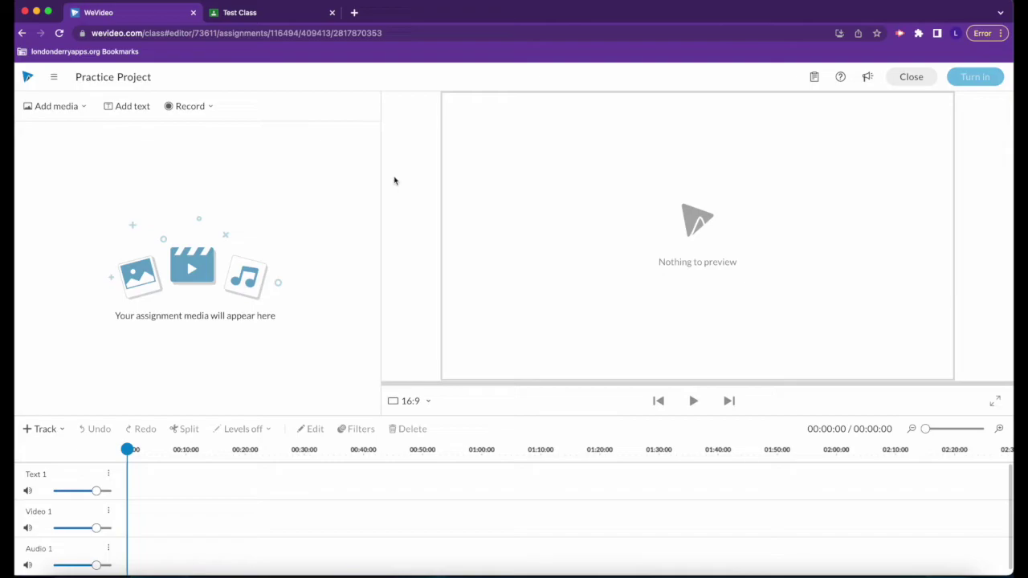
# Step: Place the first 15-second stock video at the start of Video 1, then save and close
pyautogui.click(910, 76)
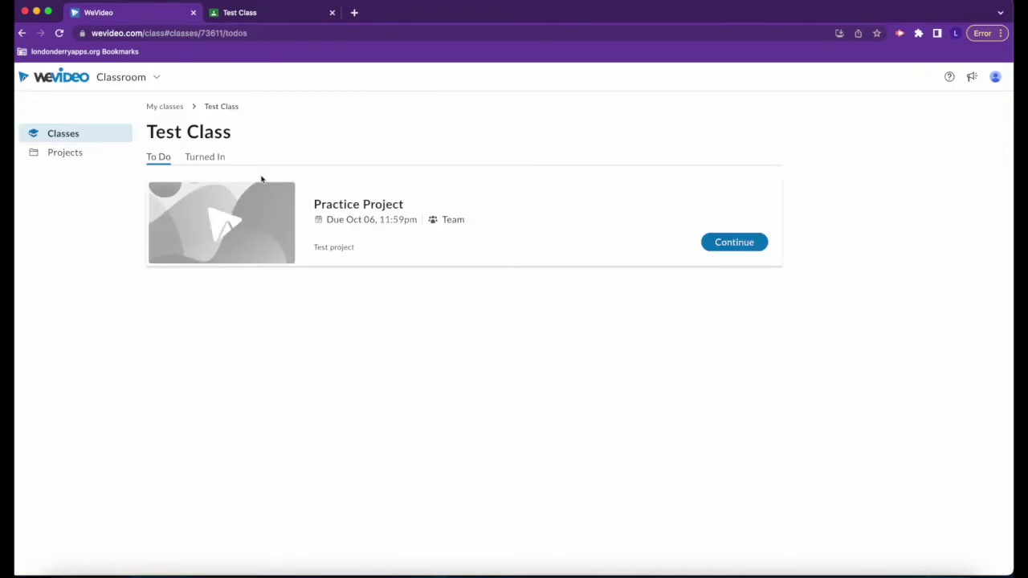
pyautogui.click(734, 243)
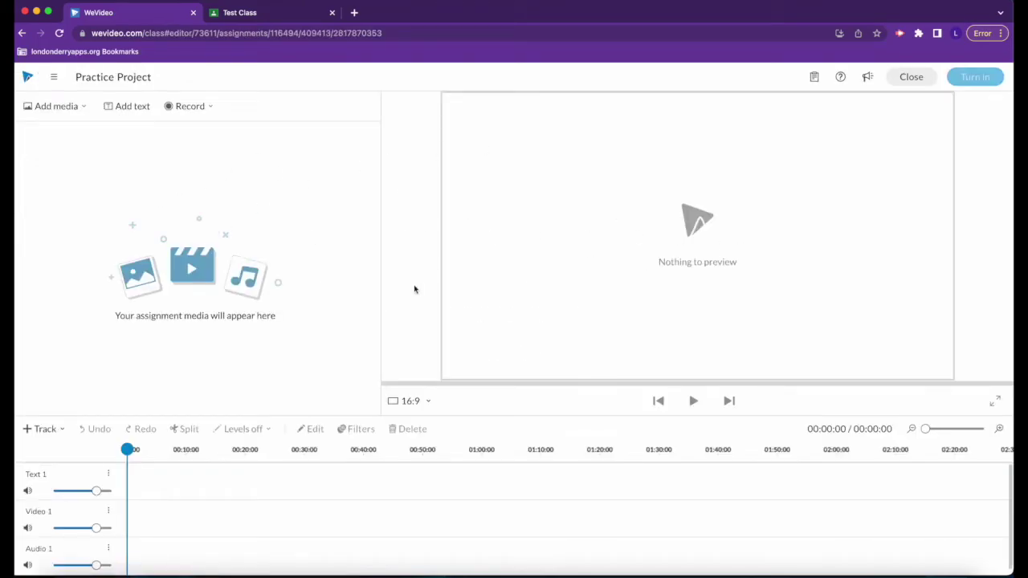
pyautogui.click(54, 106)
pyautogui.click(71, 124)
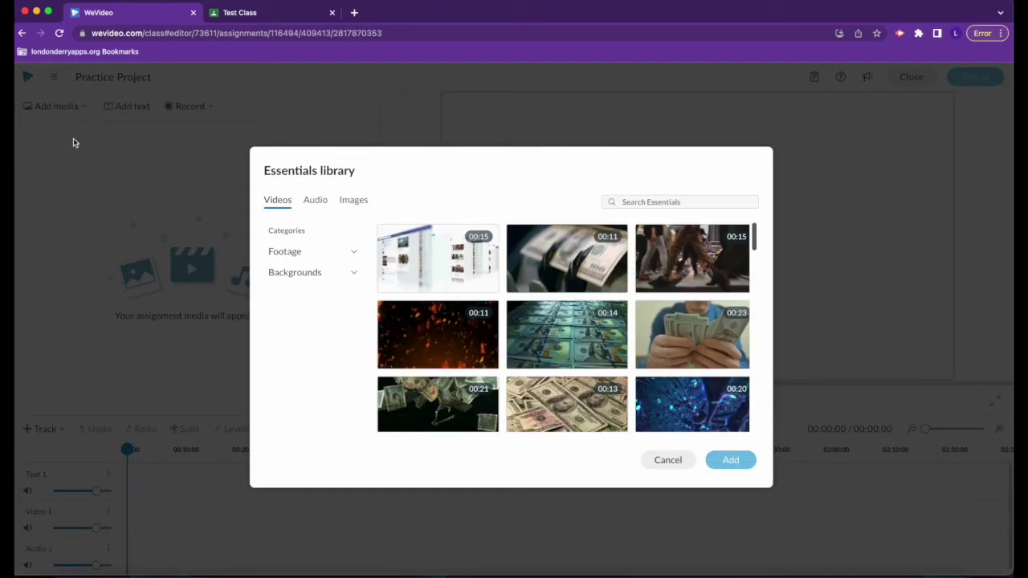
pyautogui.click(441, 275)
pyautogui.click(731, 460)
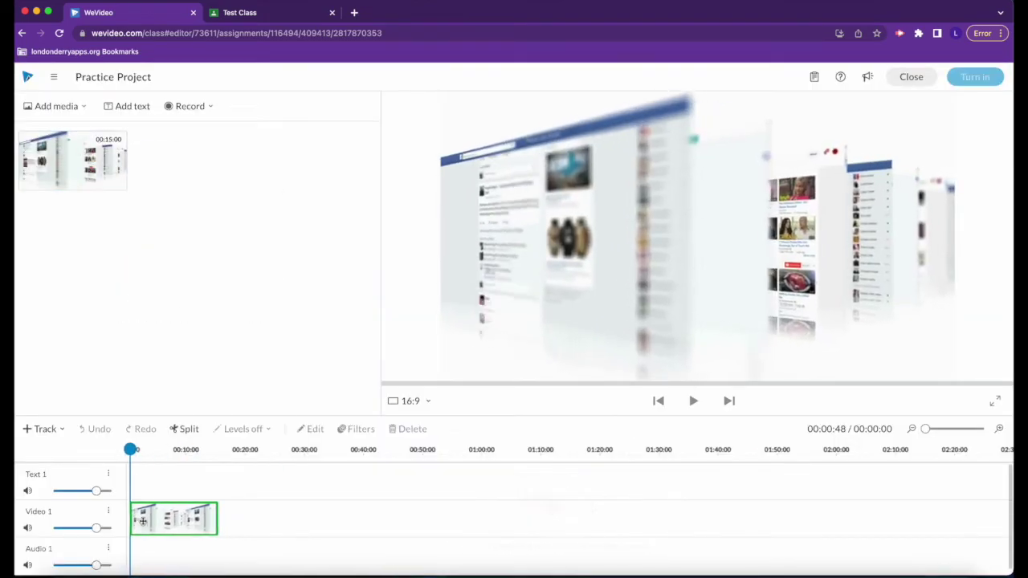
pyautogui.moveTo(143, 520); pyautogui.dragTo(139, 520)
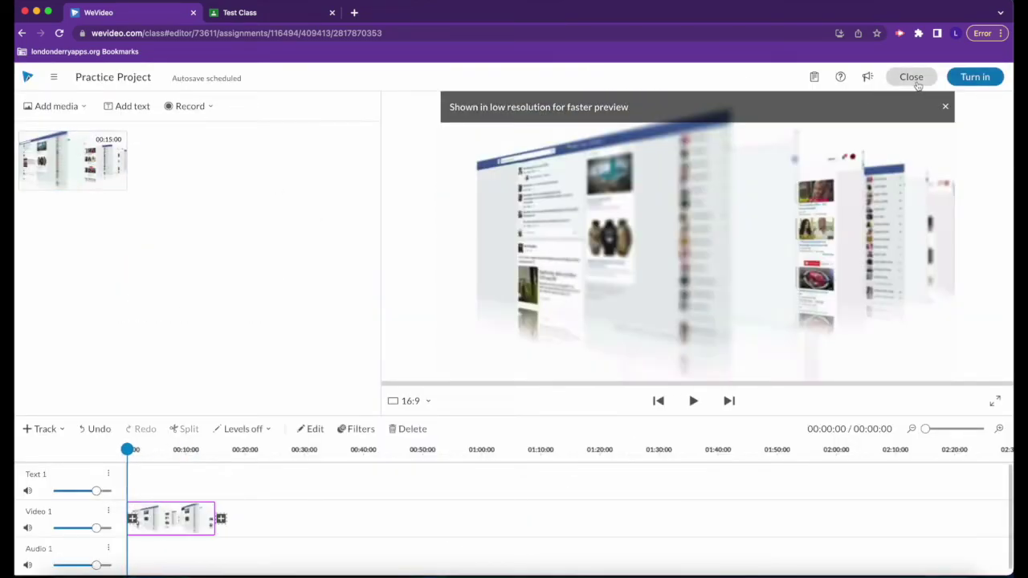
pyautogui.click(918, 83)
pyautogui.click(572, 363)
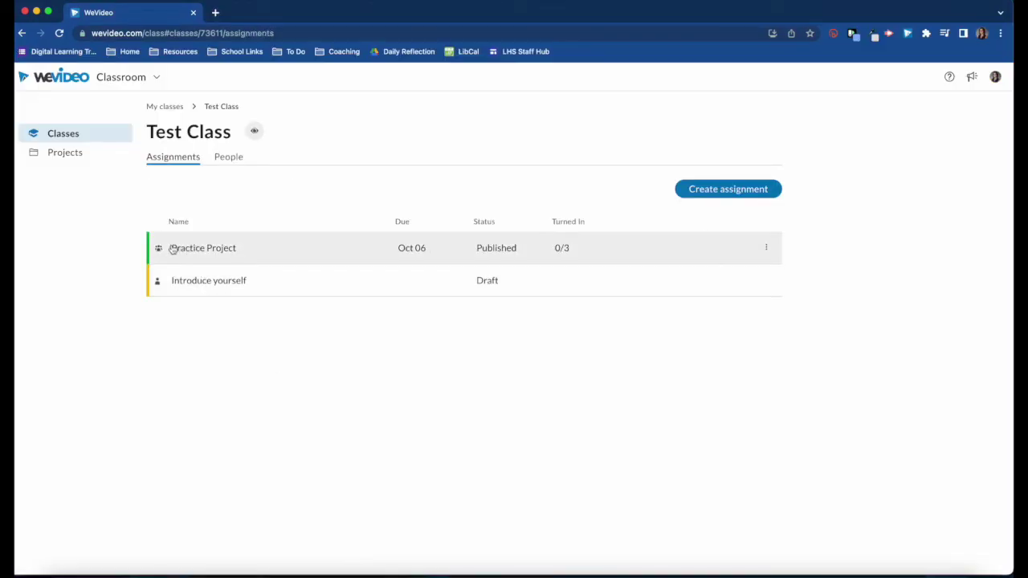
# Step: Open Practice Project's team progress and view Team 1's in-progress project, then close it
pyautogui.click(201, 250)
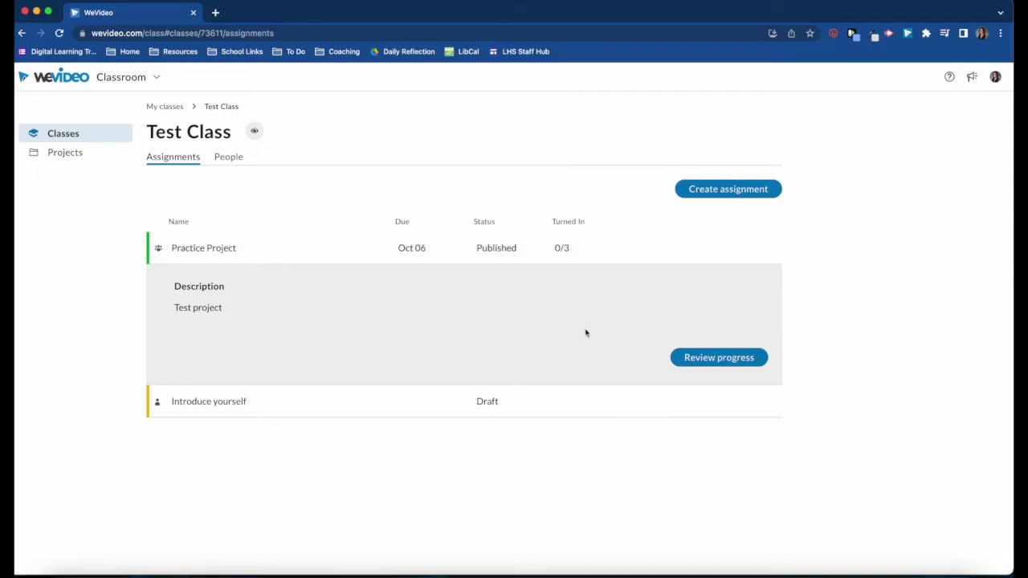
pyautogui.click(695, 359)
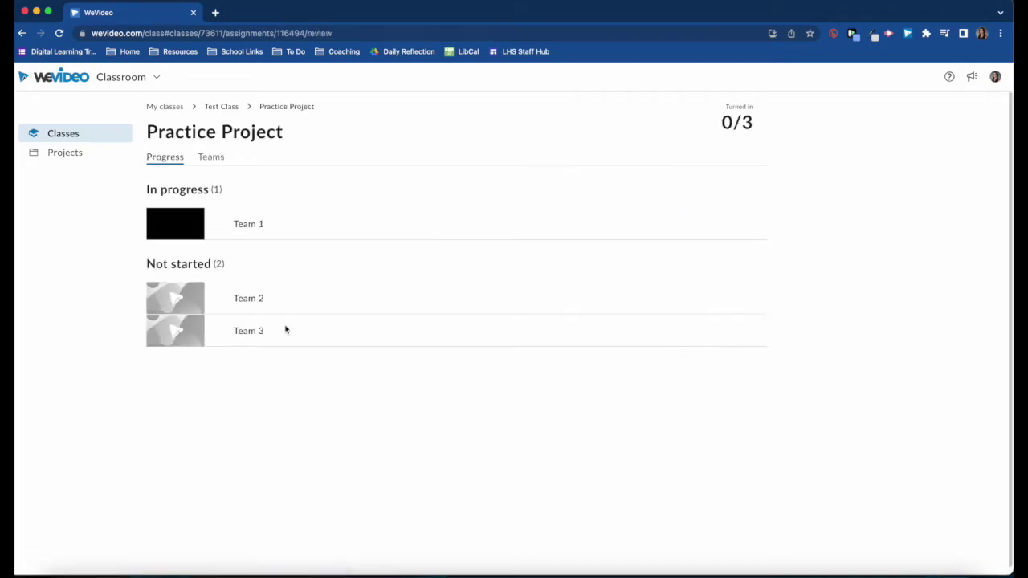
pyautogui.moveTo(157, 222)
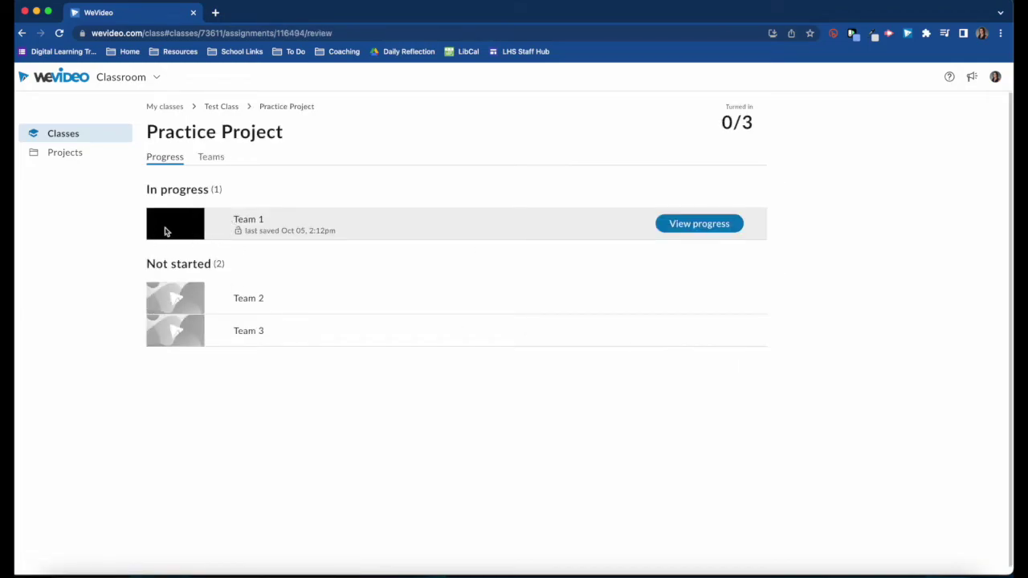
pyautogui.click(706, 233)
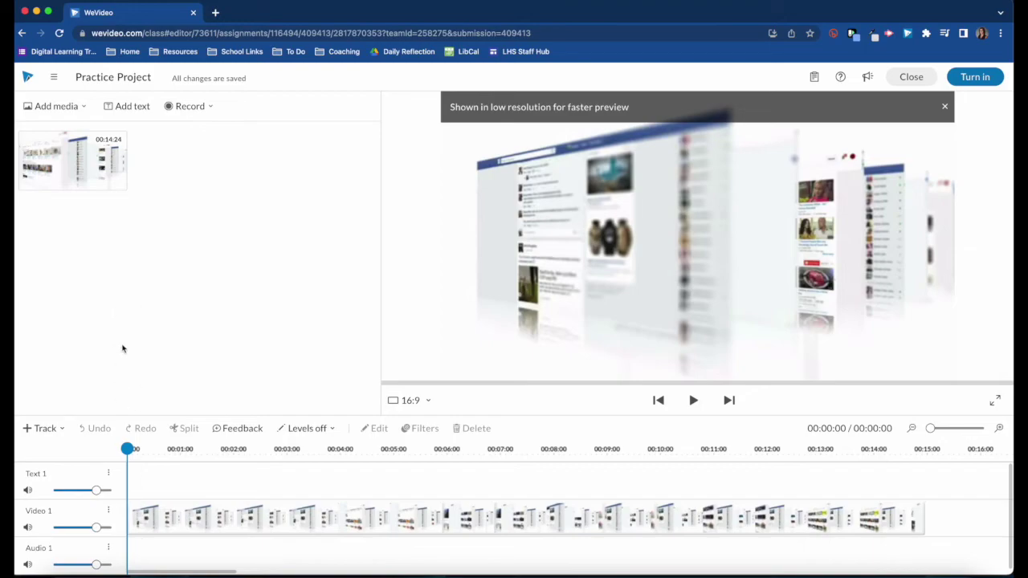
pyautogui.click(914, 78)
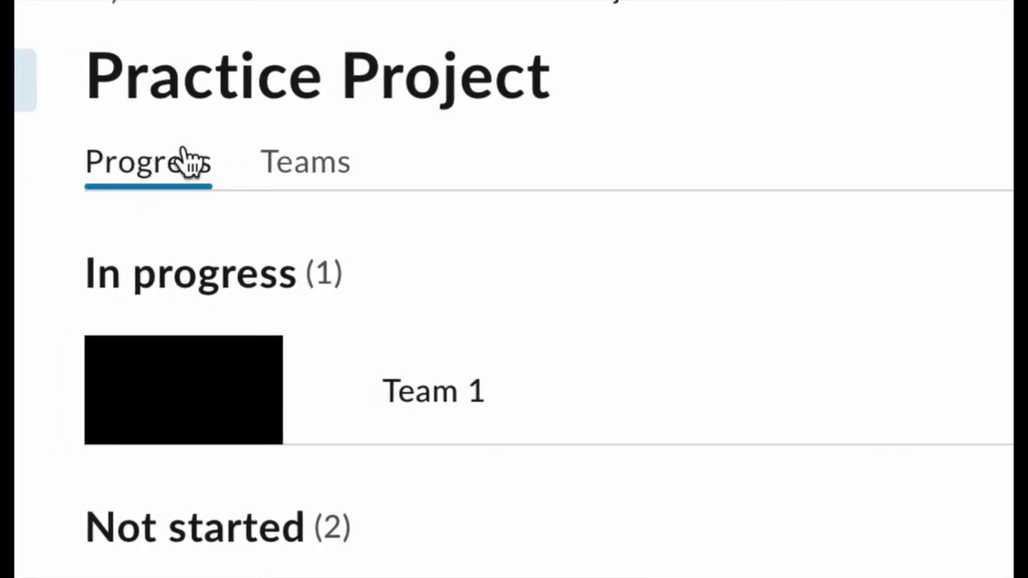
# Step: Show the team roster and cancel moving the Team 1 student to another team
pyautogui.click(305, 165)
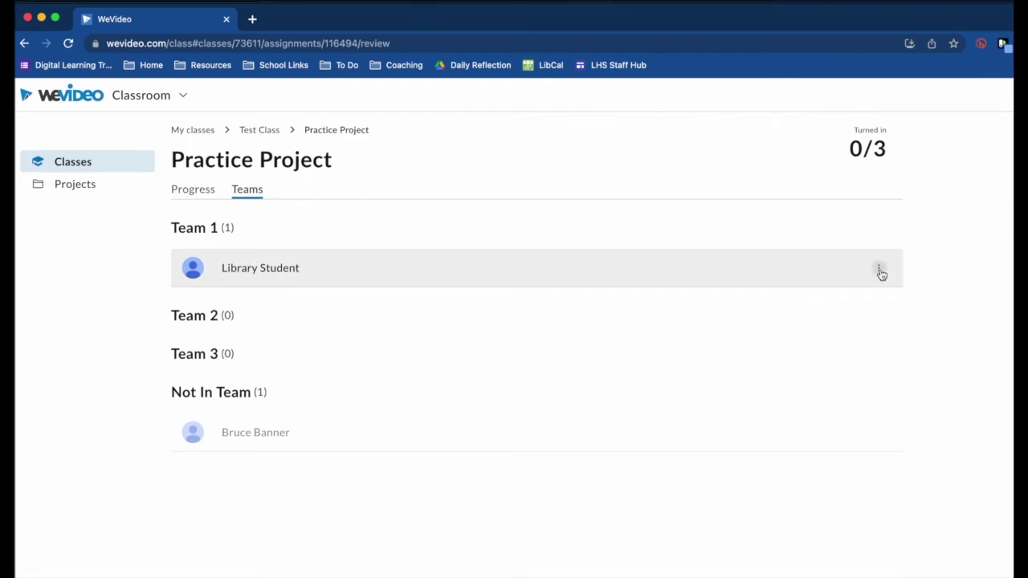
pyautogui.click(880, 270)
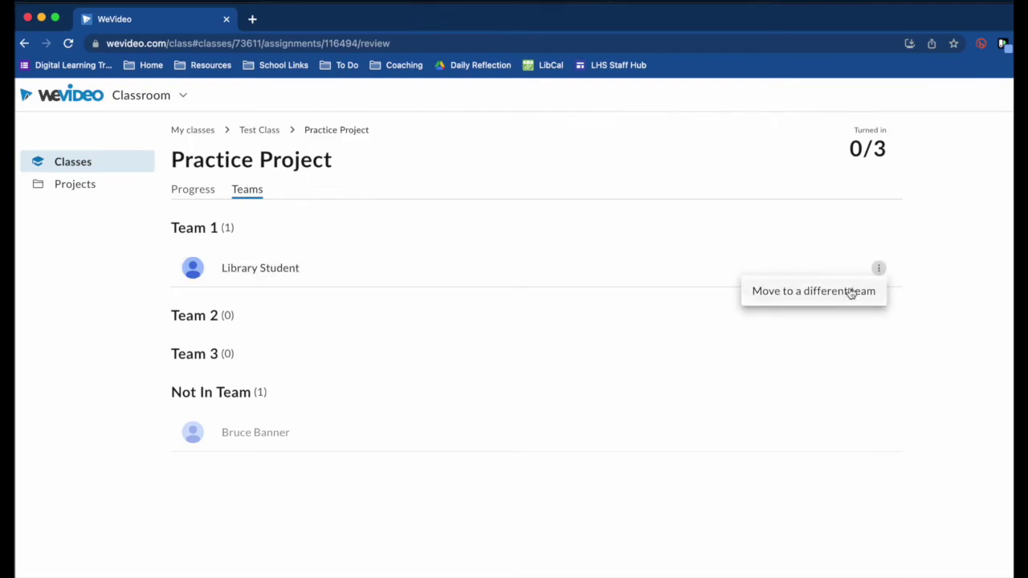
pyautogui.click(851, 293)
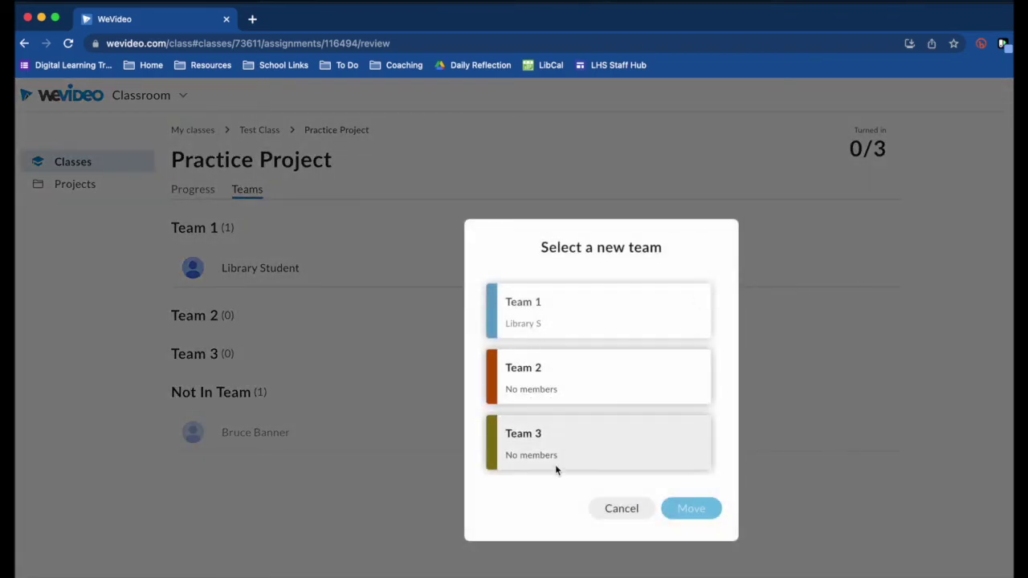
pyautogui.click(633, 508)
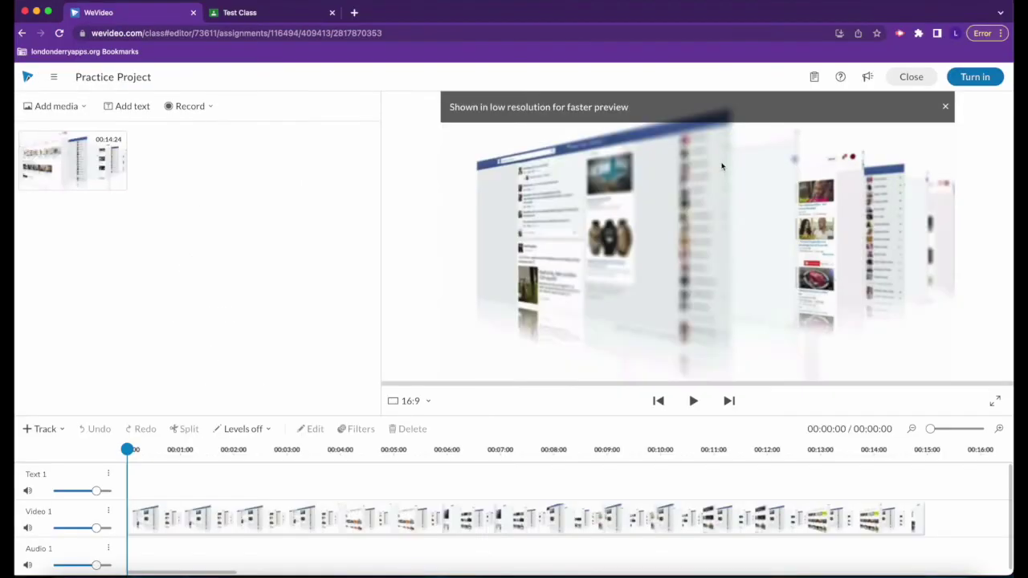
# Step: Turn in Team 1's Practice Project video and confirm the submission
pyautogui.click(973, 78)
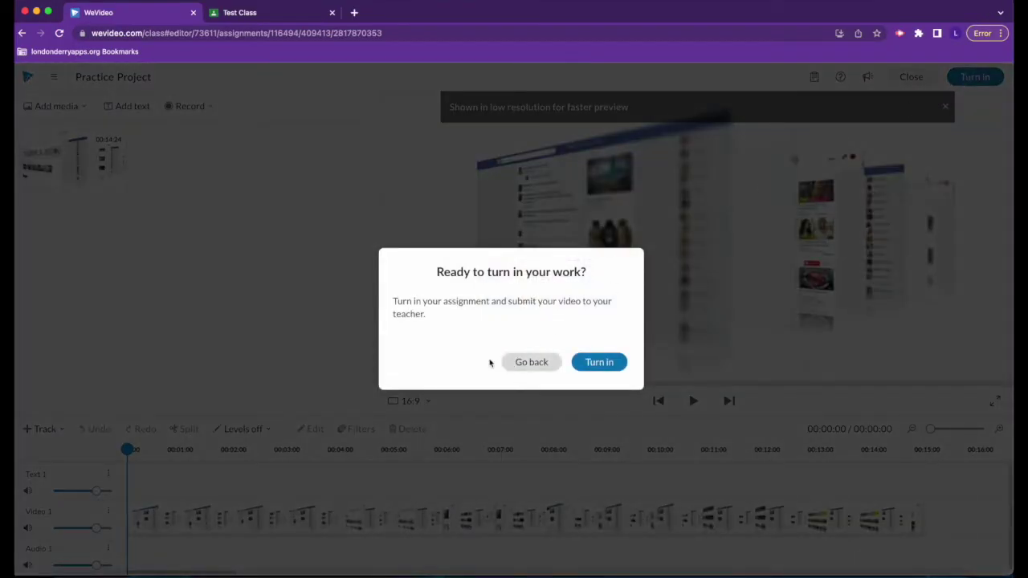
pyautogui.click(598, 362)
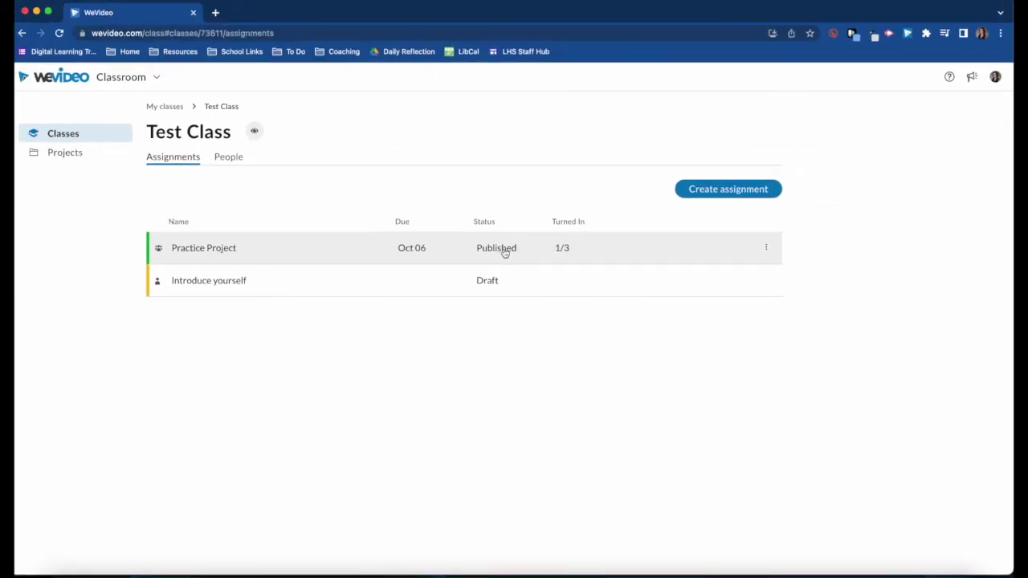
# Step: Open Practice Project's progress page and review Team 1's turned-in video
pyautogui.click(505, 252)
pyautogui.click(755, 360)
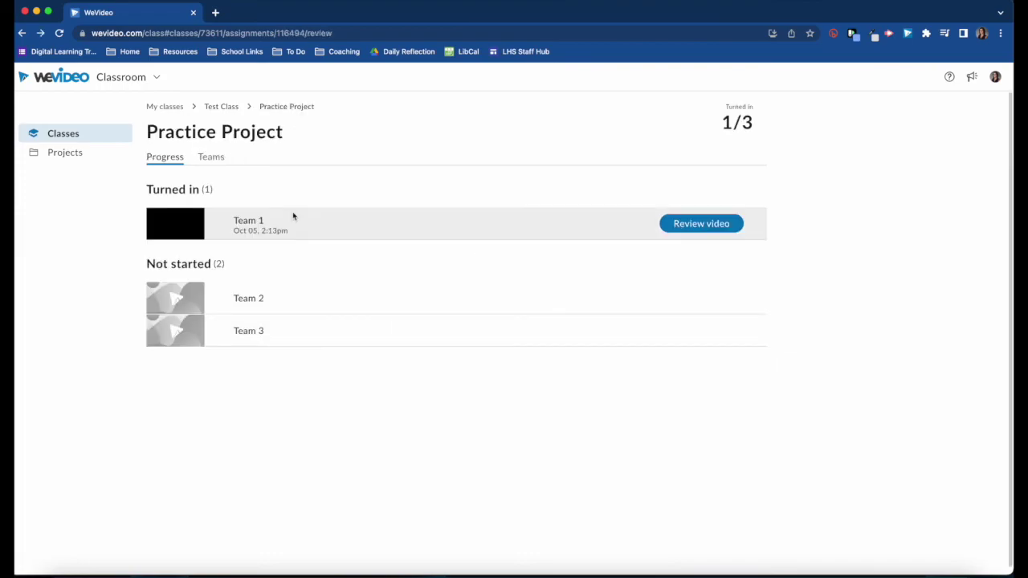
pyautogui.click(697, 225)
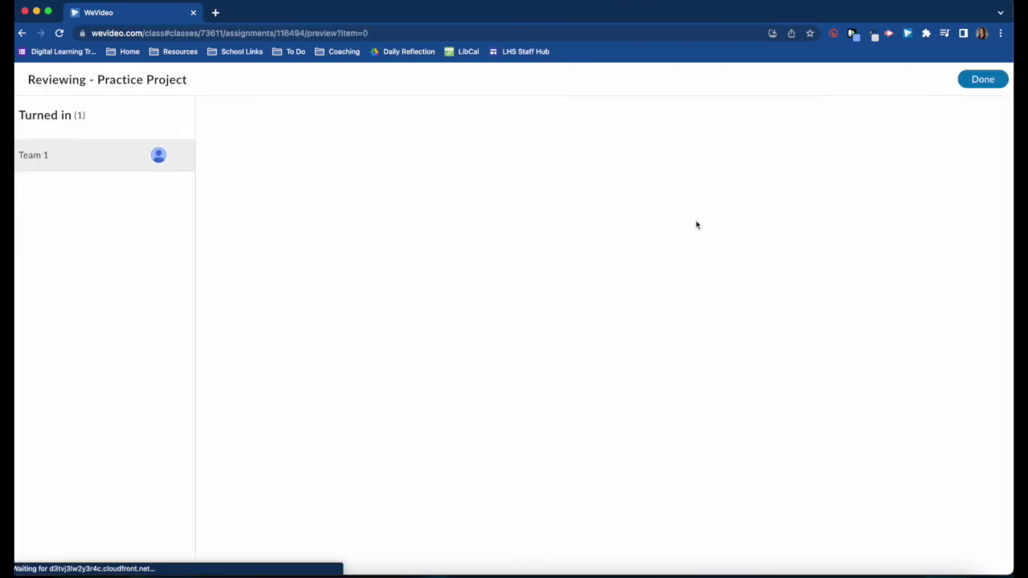